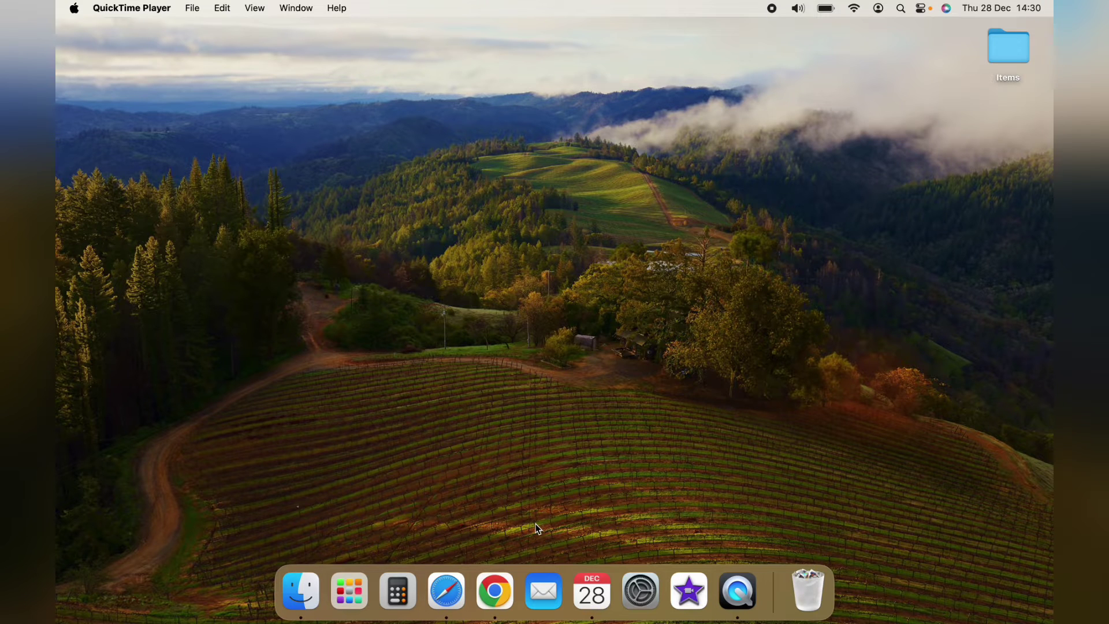
Step: Launch Chrome from the Dock and open its Settings page at You and Google
{"action": "left_click", "coordinate": [496, 589]}
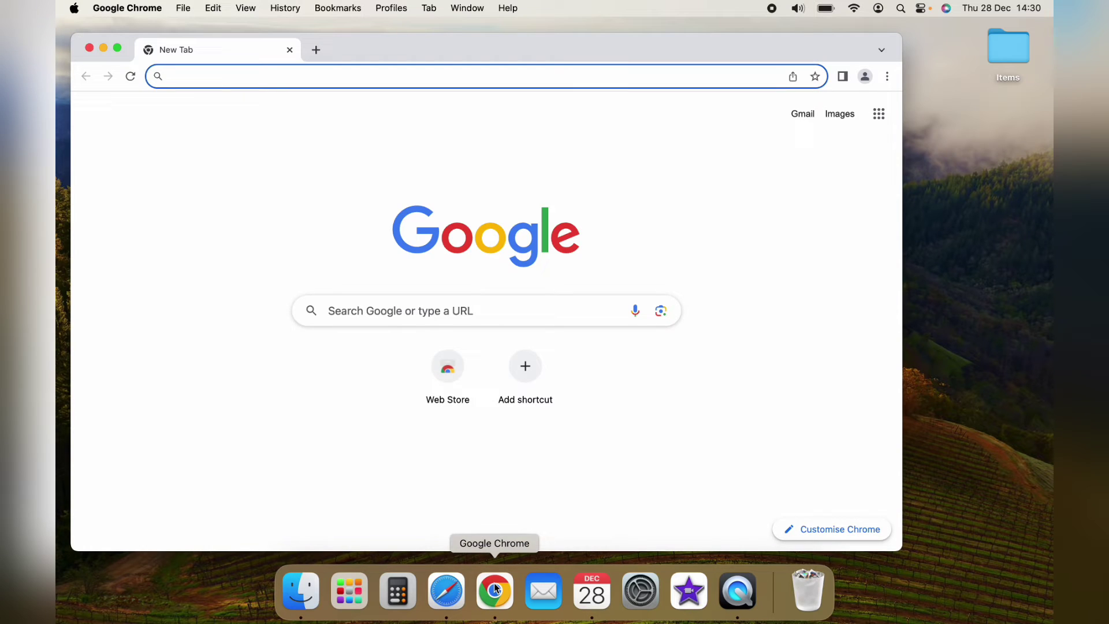
{"action": "left_click", "coordinate": [887, 76]}
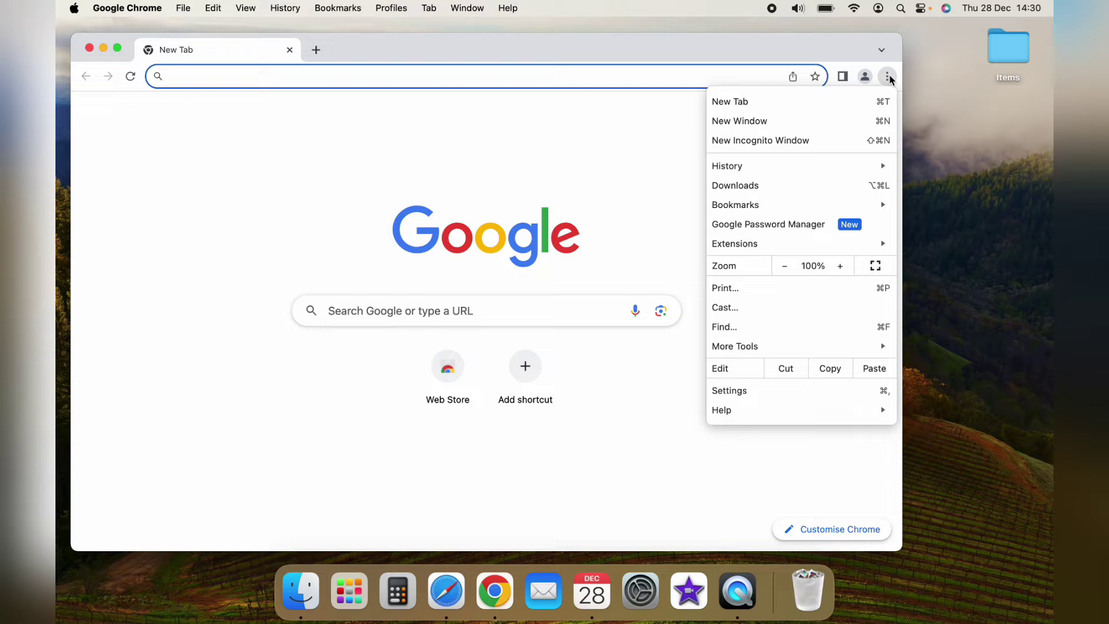
{"action": "left_click", "coordinate": [779, 390]}
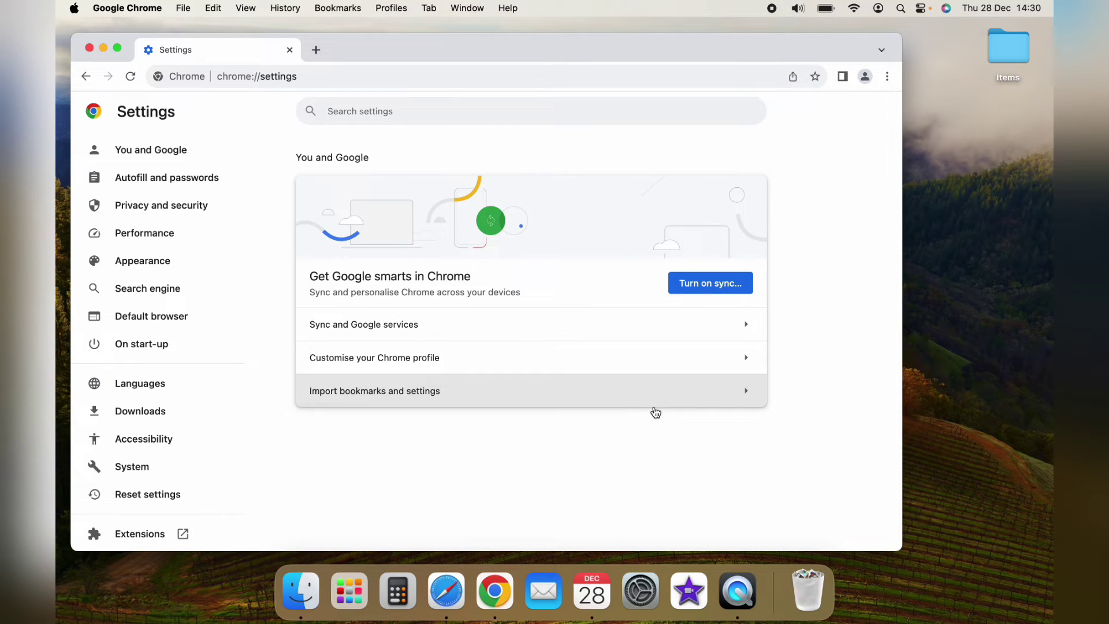
Step: Open Site settings under Privacy and security to list the Camera permission
{"action": "left_click", "coordinate": [221, 208]}
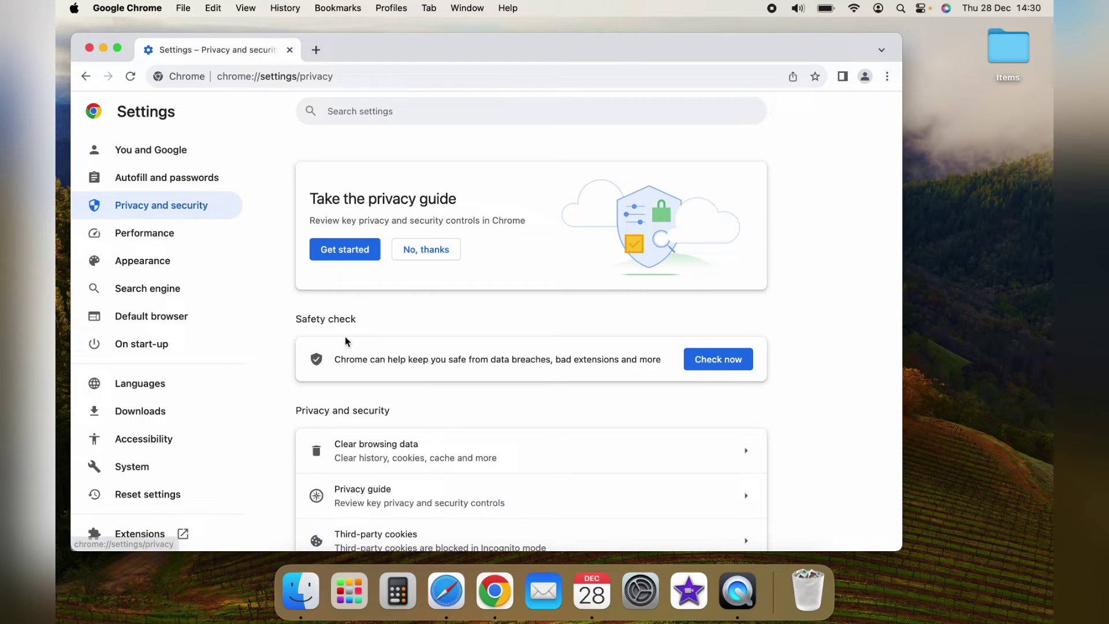
{"action": "scroll", "coordinate": [349, 346], "scroll_direction": "down", "scroll_amount": 2}
{"action": "scroll", "coordinate": [349, 351], "scroll_direction": "down", "scroll_amount": 3}
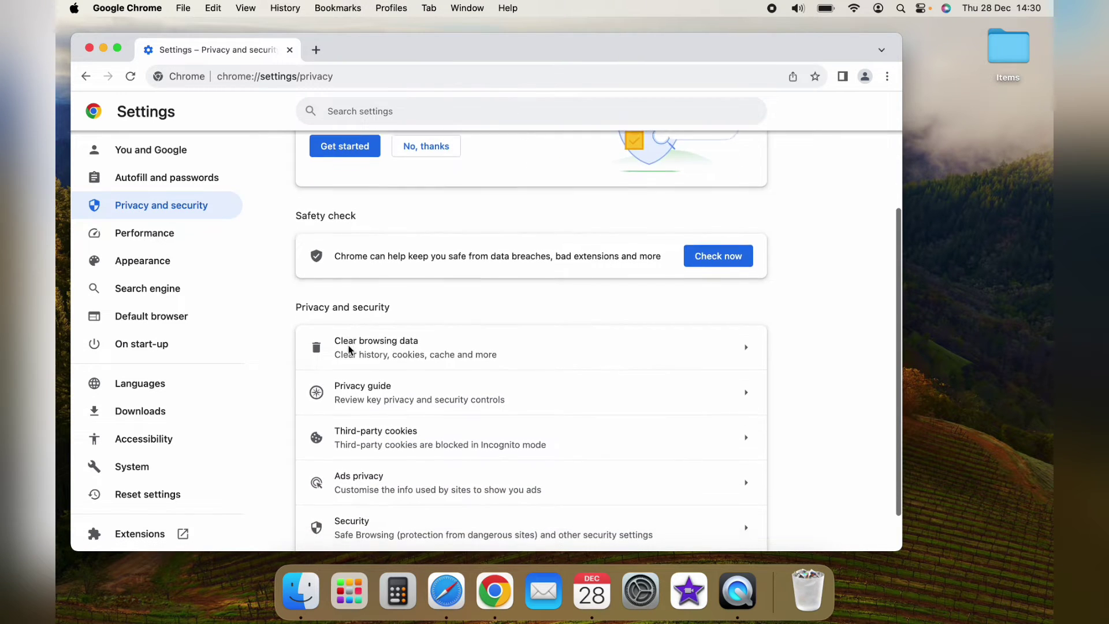
{"action": "scroll", "coordinate": [349, 350], "scroll_direction": "down", "scroll_amount": 2}
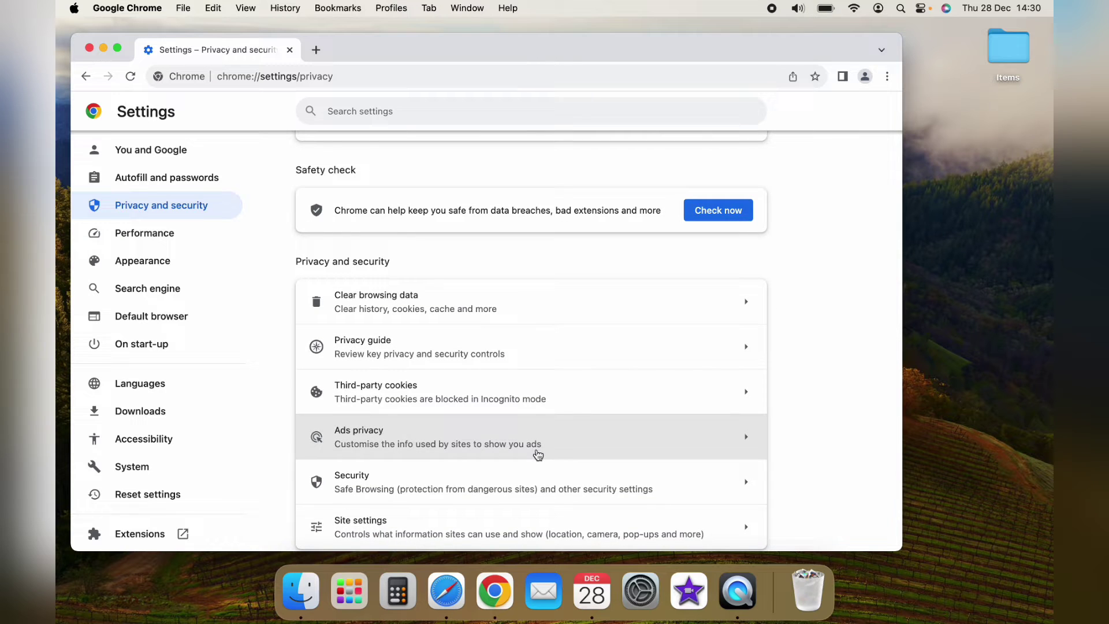
{"action": "left_click", "coordinate": [451, 525]}
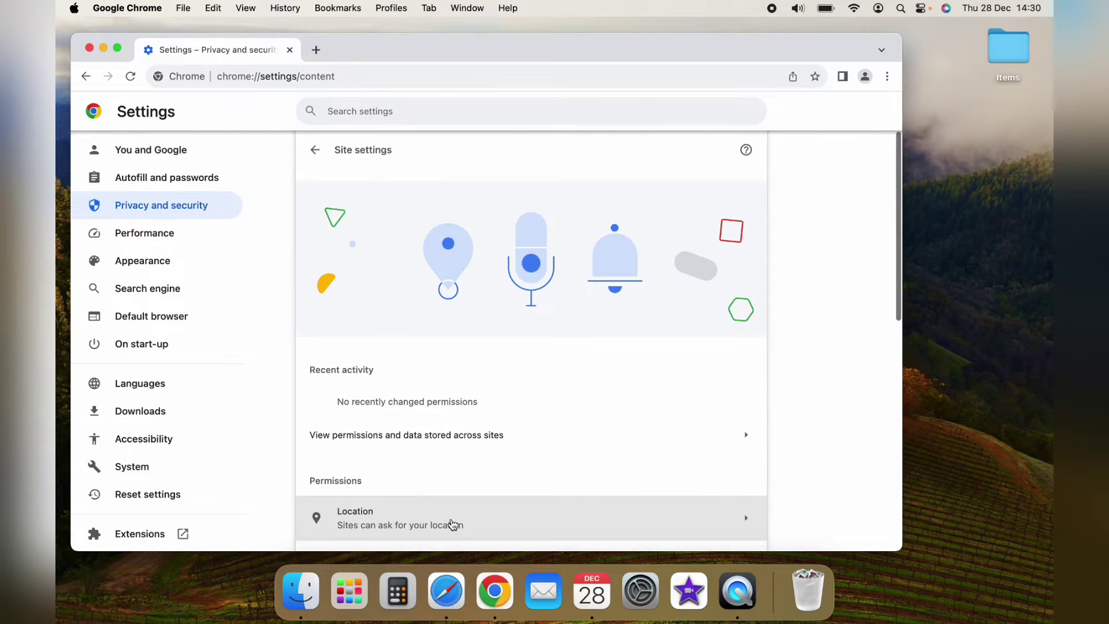
{"action": "scroll", "coordinate": [614, 460], "scroll_direction": "down", "scroll_amount": 1}
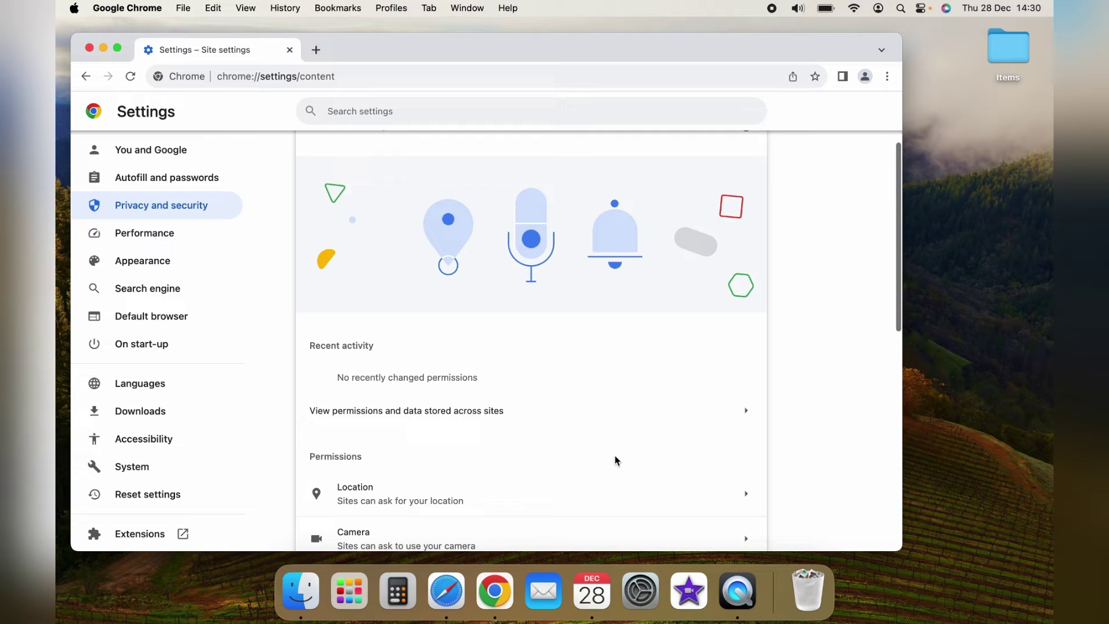
{"action": "scroll", "coordinate": [614, 460], "scroll_direction": "down", "scroll_amount": 1}
{"action": "scroll", "coordinate": [614, 461], "scroll_direction": "down", "scroll_amount": 1}
{"action": "scroll", "coordinate": [614, 460], "scroll_direction": "down", "scroll_amount": 2}
{"action": "scroll", "coordinate": [614, 458], "scroll_direction": "down", "scroll_amount": 2}
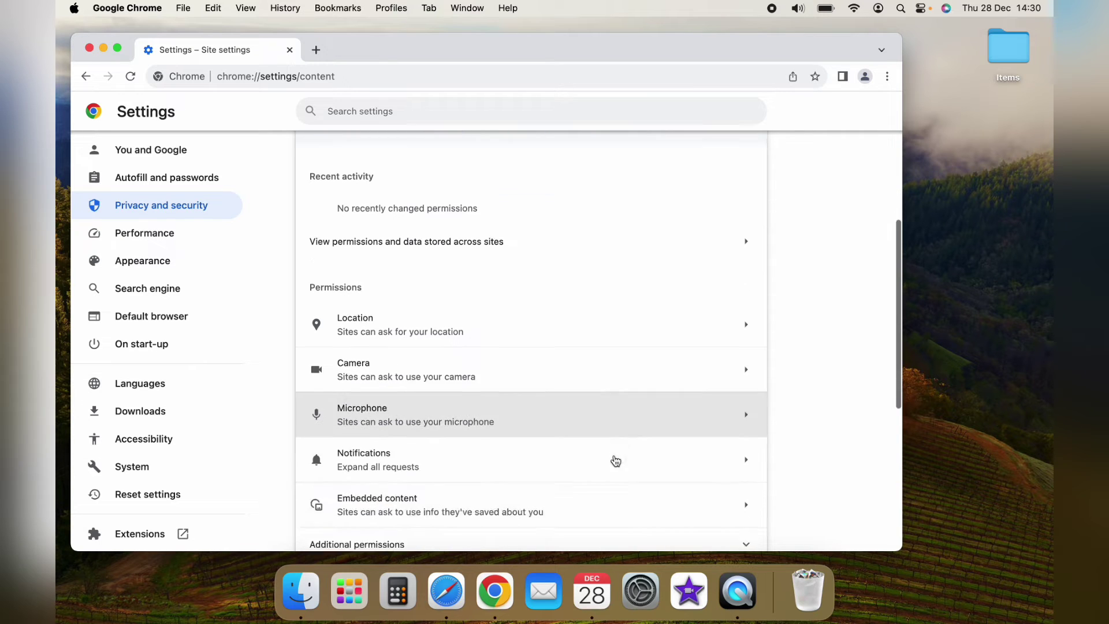
{"action": "scroll", "coordinate": [612, 460], "scroll_direction": "down", "scroll_amount": 1}
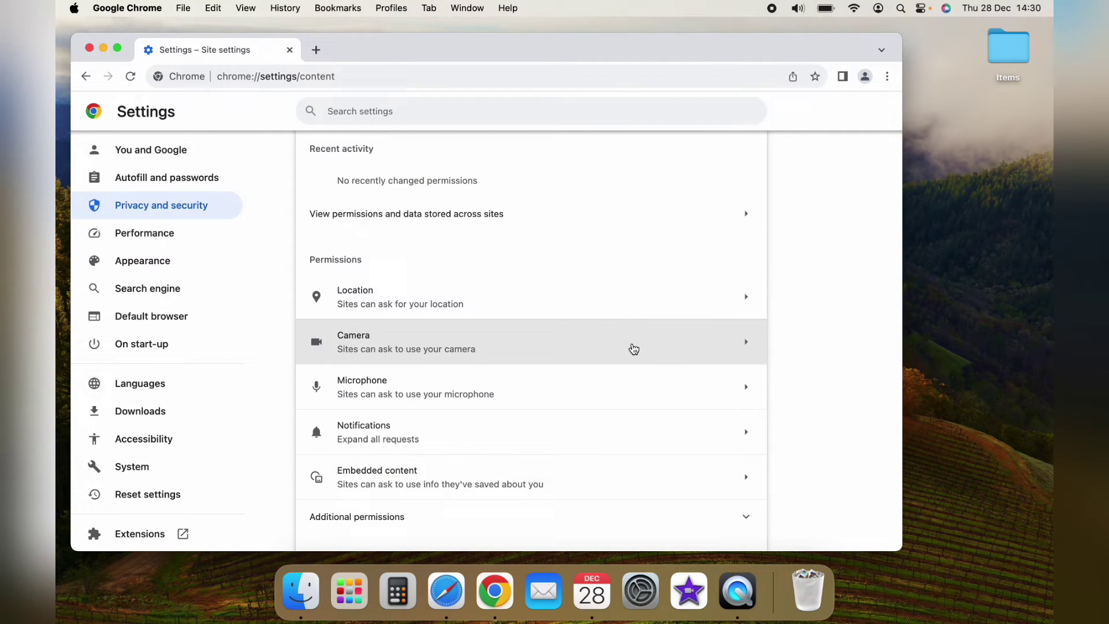
Step: Verify Camera shows 'Sites can ask to use your camera', close Chrome, and launch System Settings
{"action": "left_click", "coordinate": [633, 348]}
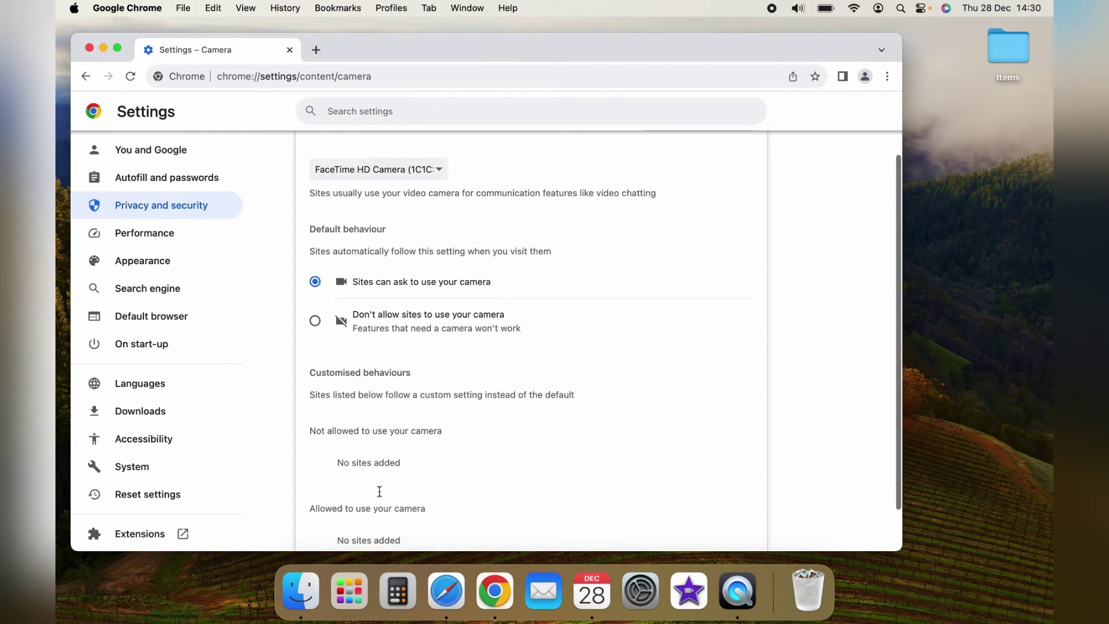
{"action": "scroll", "coordinate": [379, 492], "scroll_direction": "down", "scroll_amount": 2}
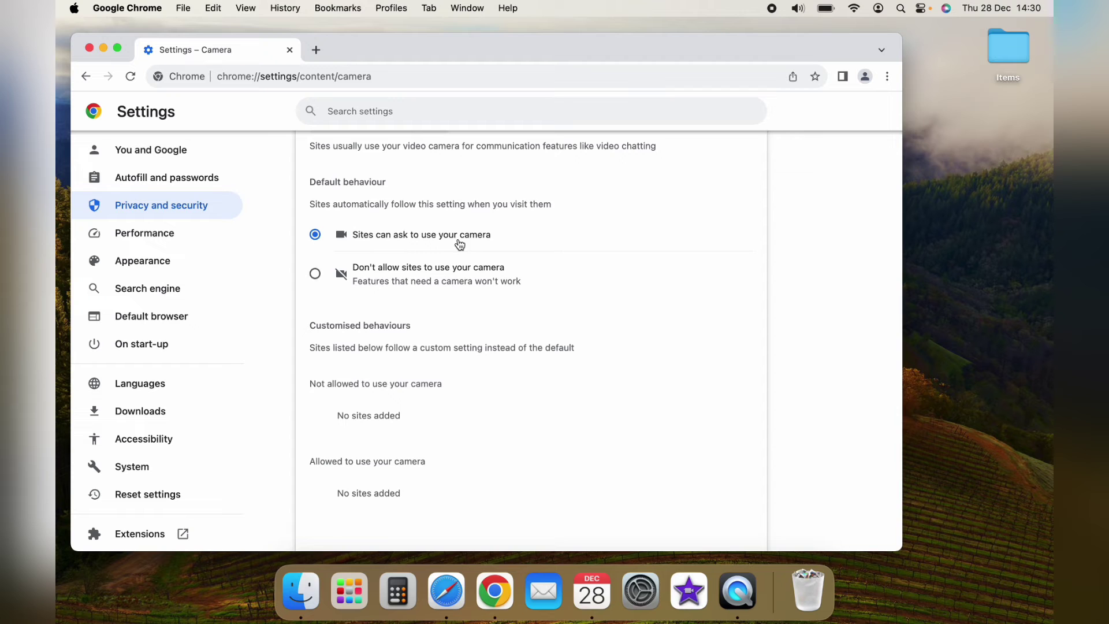
{"action": "left_click", "coordinate": [90, 49]}
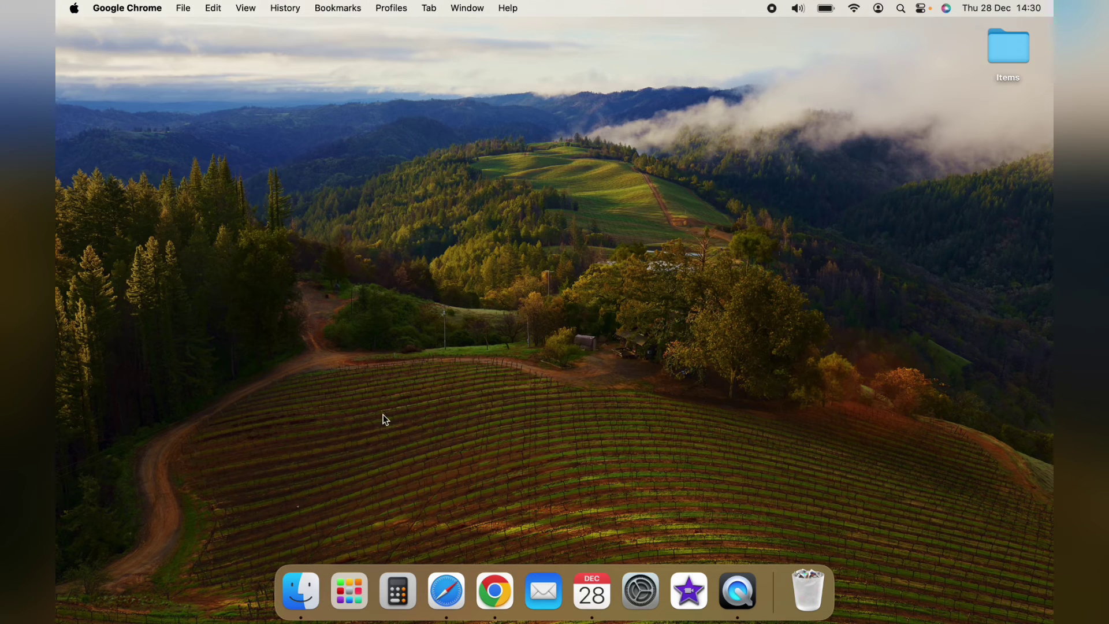
{"action": "left_click", "coordinate": [641, 592]}
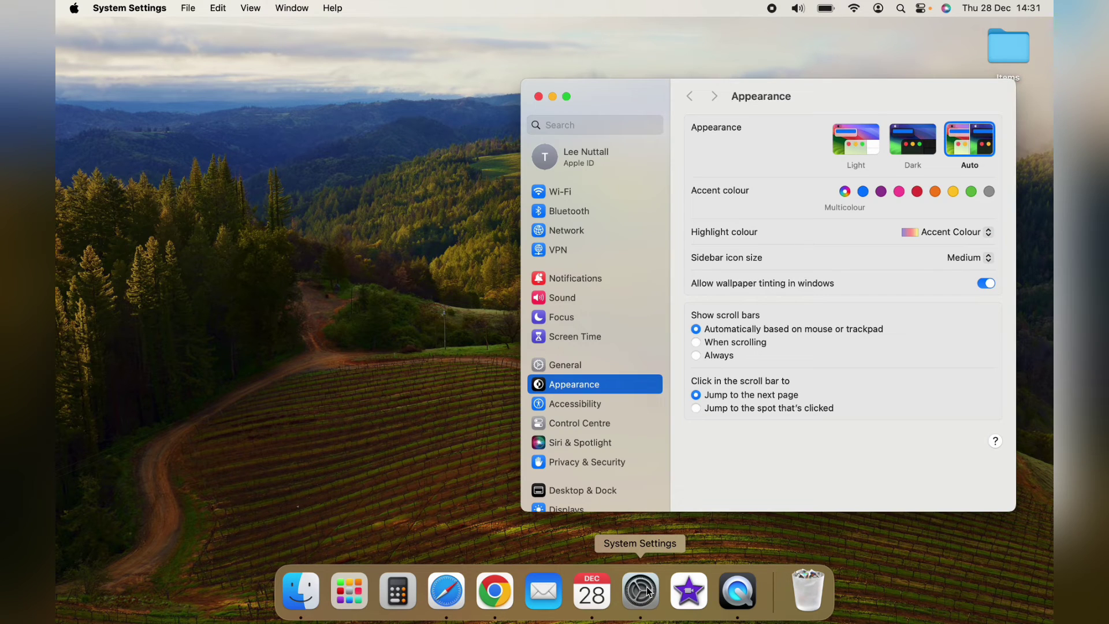
Step: Open the Privacy & Security Camera list showing Brave Browser's camera access on
{"action": "left_click", "coordinate": [596, 467]}
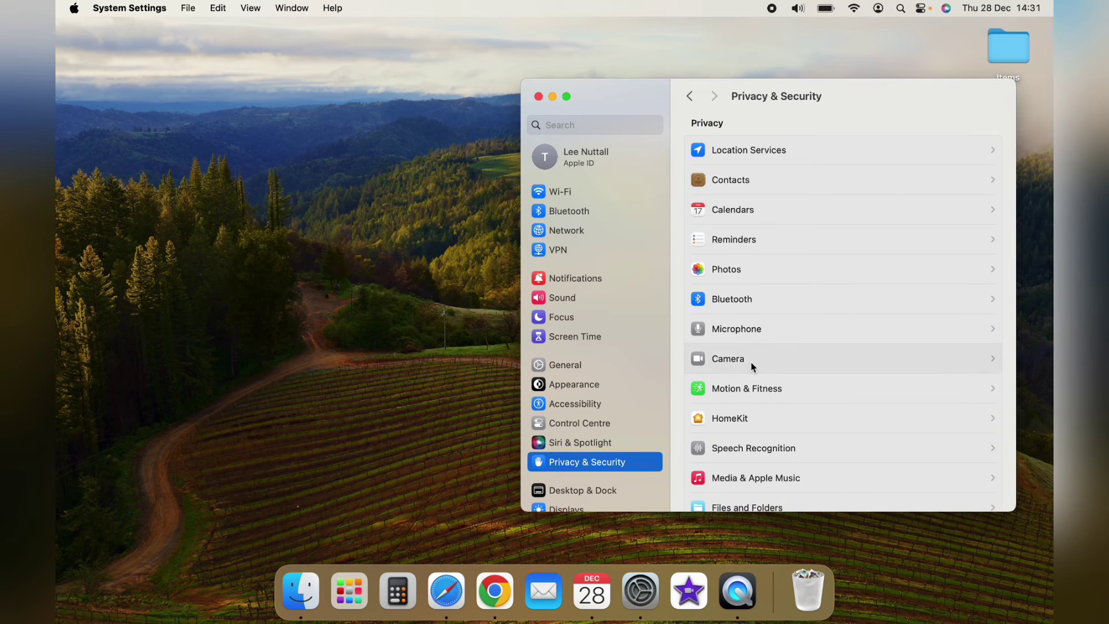
{"action": "left_click", "coordinate": [751, 362]}
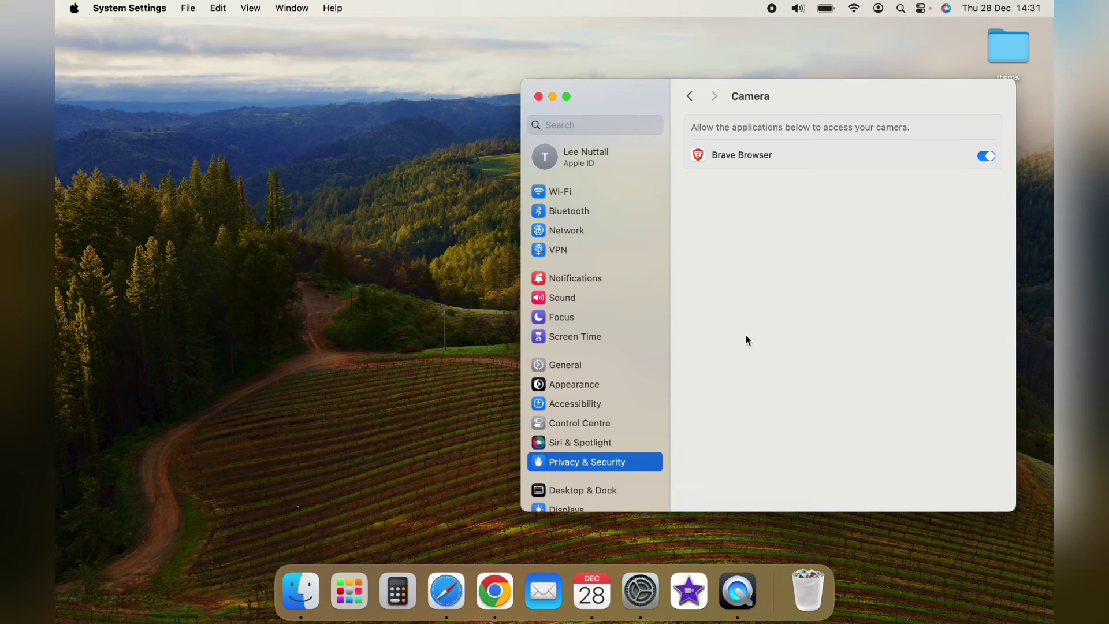